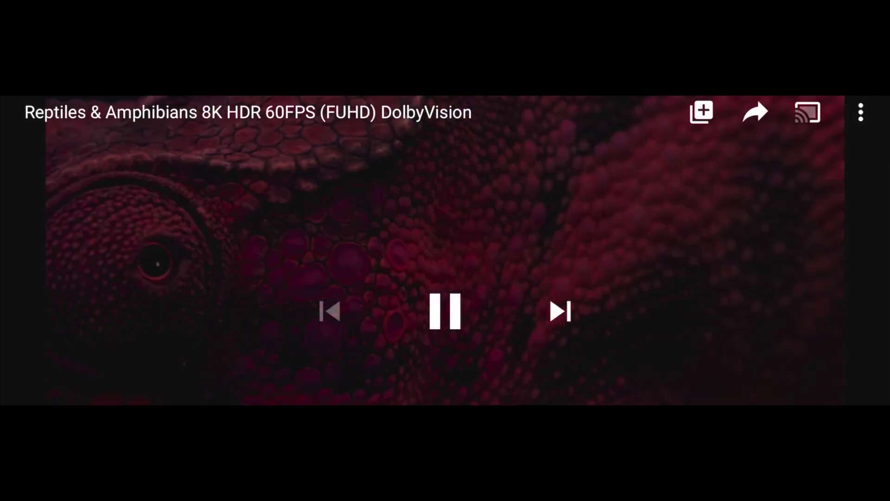
- Show the video's HDR quality choices, from 1080p60 HDR down to 240p60
left_click(861, 112)
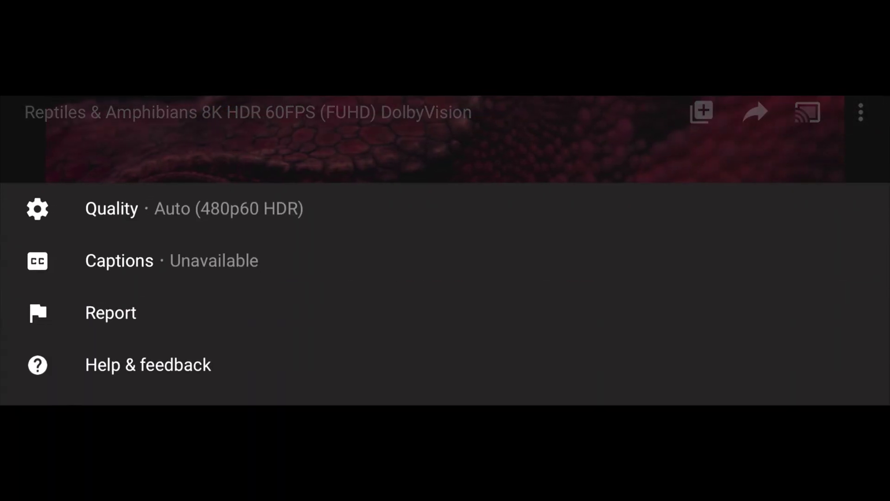
left_click(111, 208)
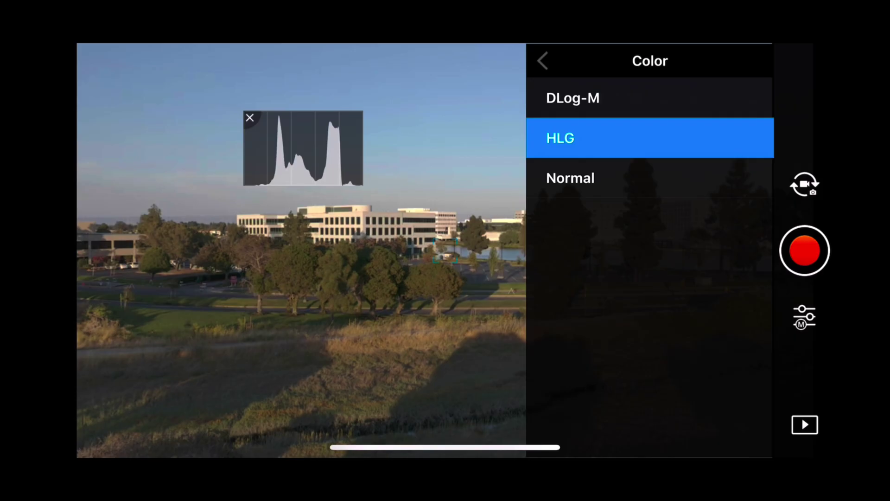
- Switch the camera Color profile through DLog-M to HLG
left_click(573, 97)
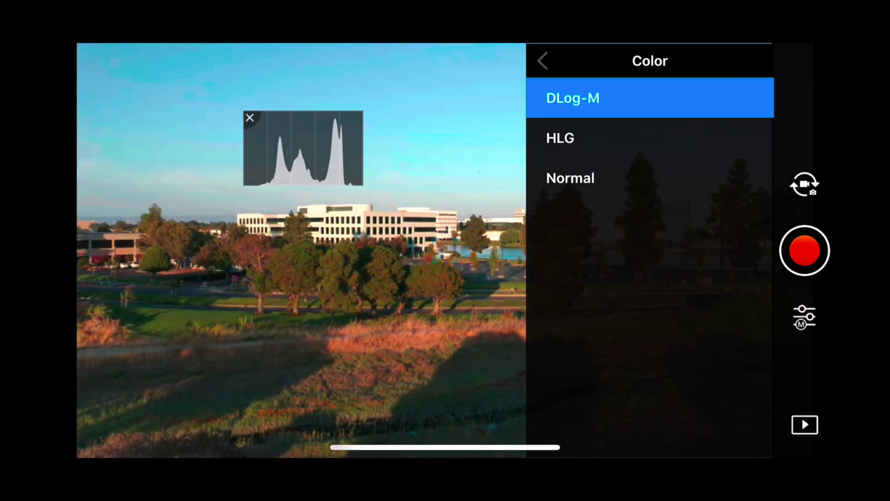
left_click(560, 137)
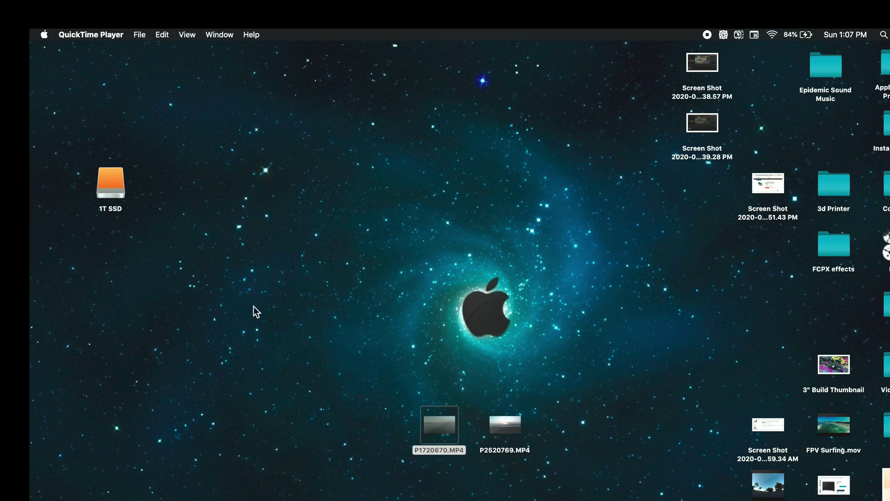
- Raise the Built-in Retina Display brightness to maximum and start calibration from the Color tab
left_click(44, 35)
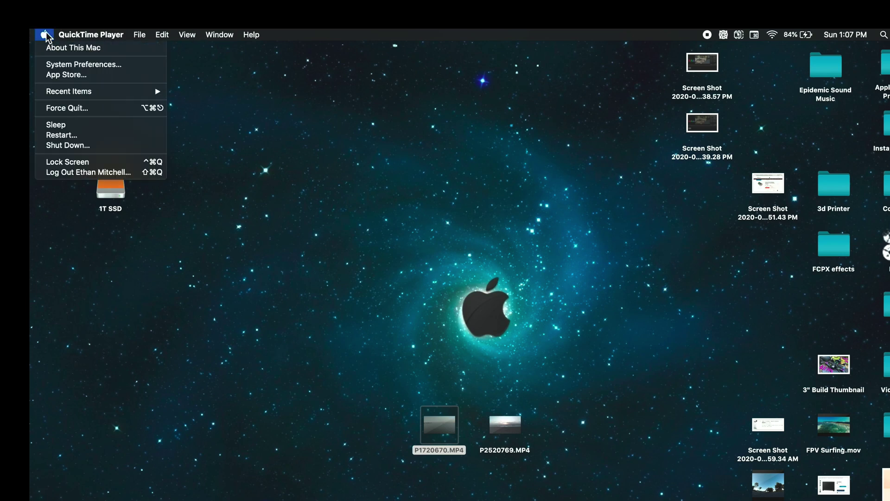
left_click(72, 64)
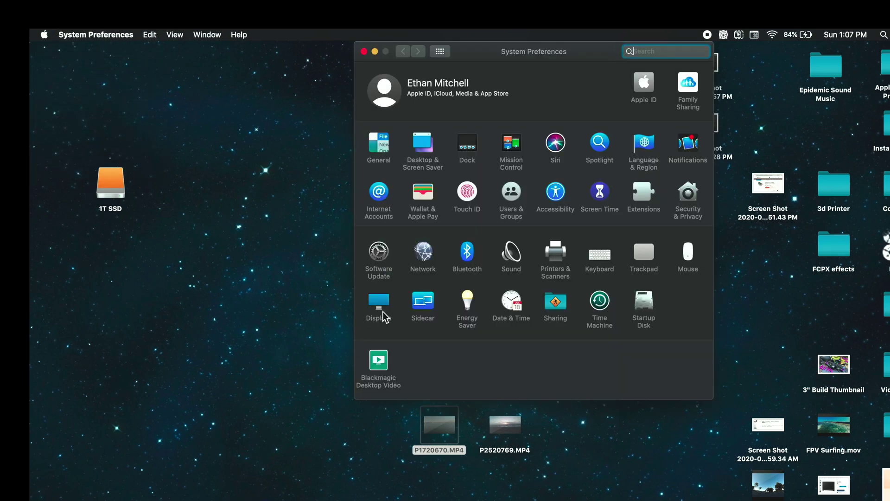
left_click(380, 304)
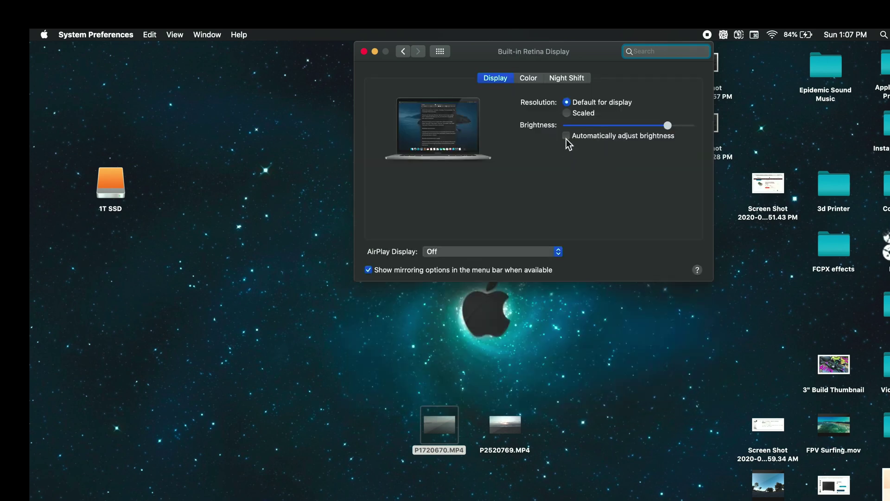
left_click_drag(666, 126, 707, 127)
left_click(528, 77)
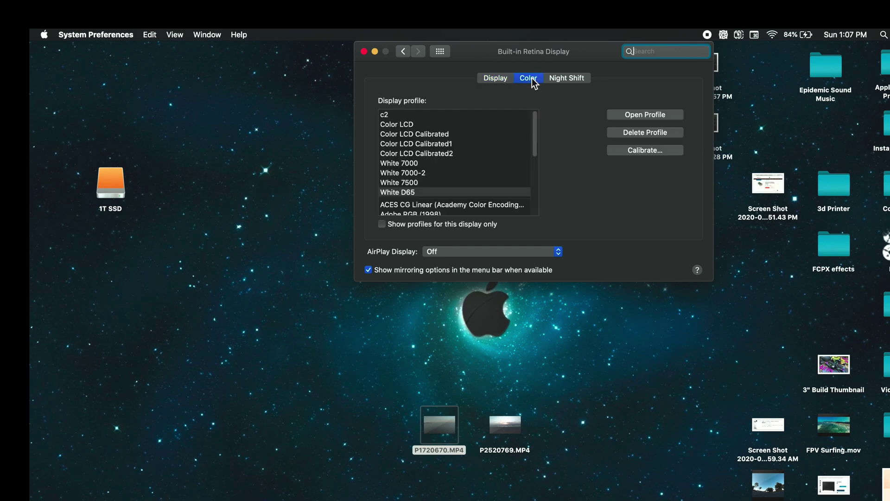
left_click(646, 153)
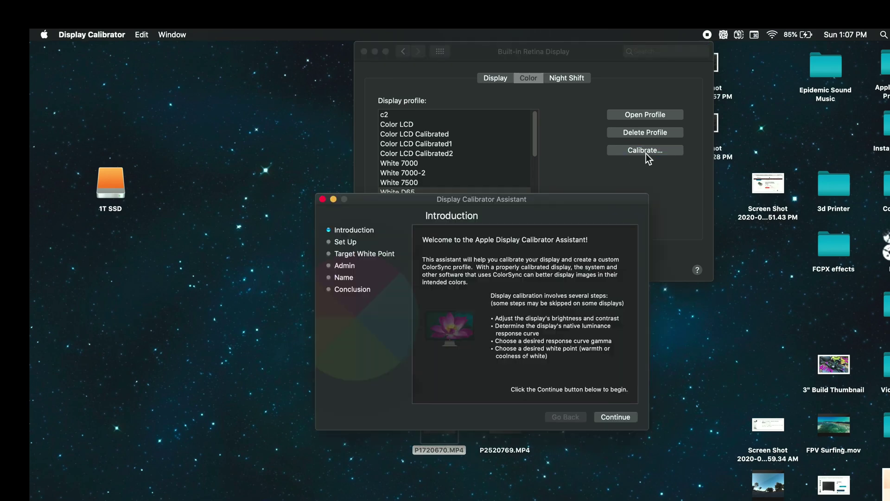
- Turn off the native white point, set a target of about 7,071 K, and continue past Administrator options
left_click(615, 419)
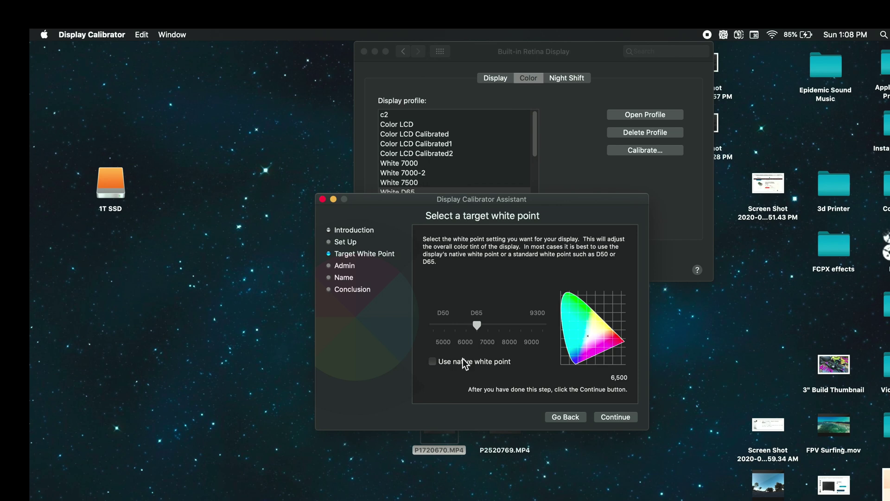
left_click(433, 361)
left_click(435, 362)
left_click_drag(483, 326, 497, 327)
left_click_drag(493, 332, 488, 325)
left_click(601, 417)
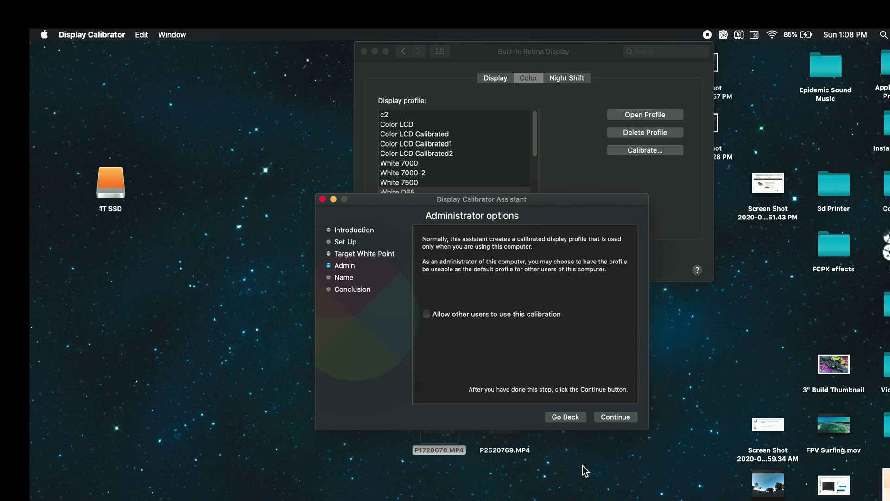
left_click(605, 417)
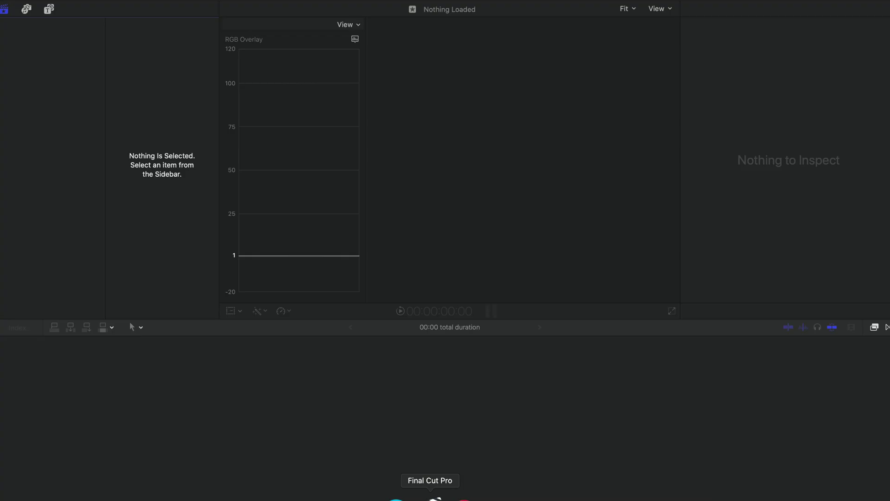
- Create a new library named 'HDR YT Sample' saved on the 1T SSD drive
left_click(96, 7)
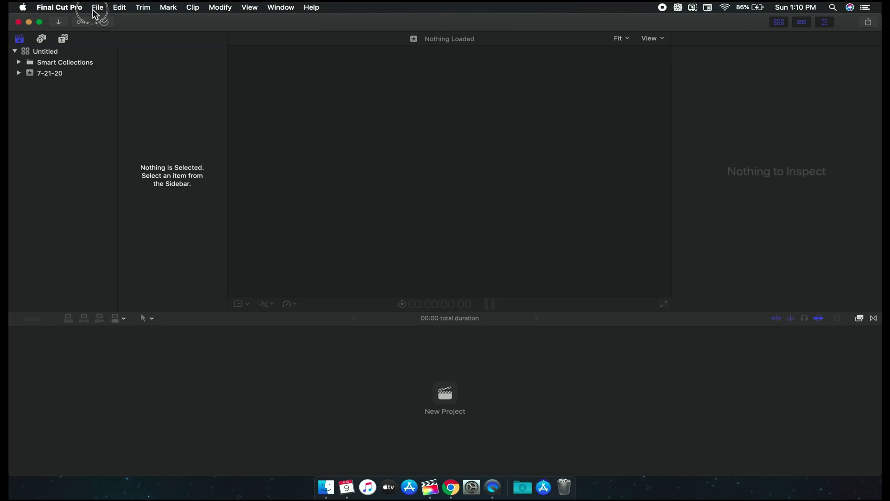
mouse_move(182, 19)
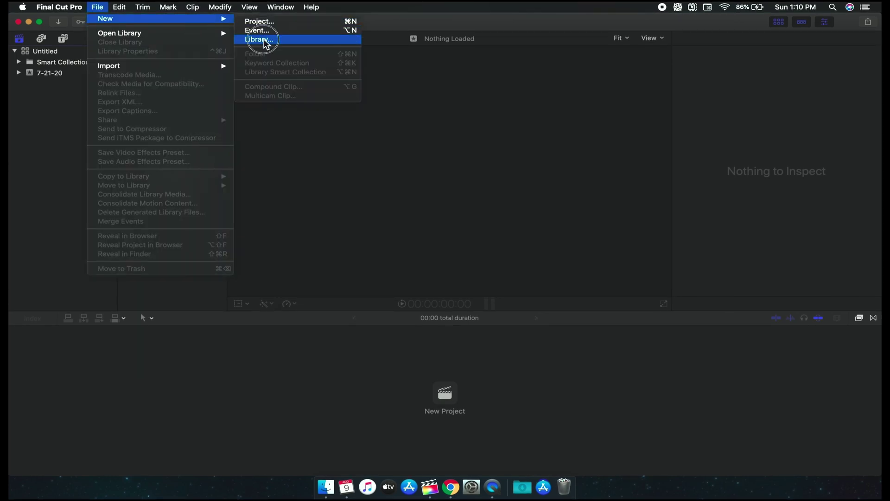
left_click(272, 40)
type("HDR YT Sample")
left_click(431, 151)
left_click(437, 216)
left_click(495, 173)
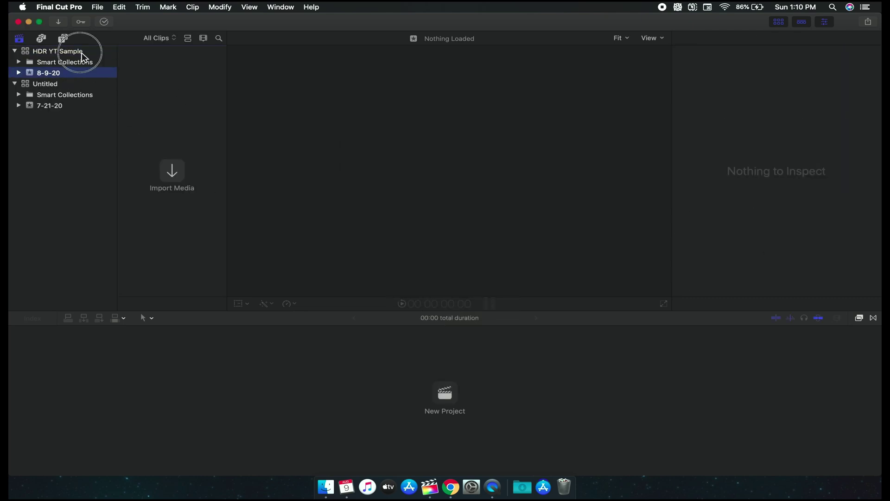
- Change the library's color processing to Wide Gamut HDR and select the 8-9-20 event
left_click(63, 52)
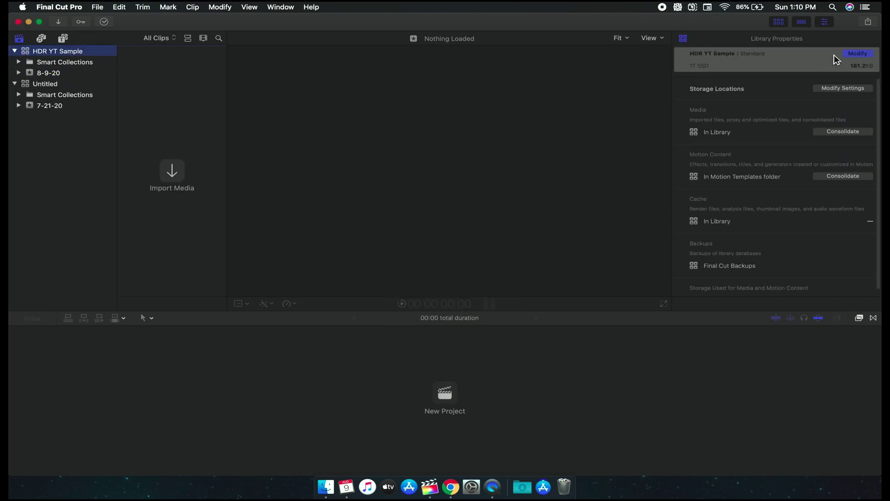
left_click(858, 53)
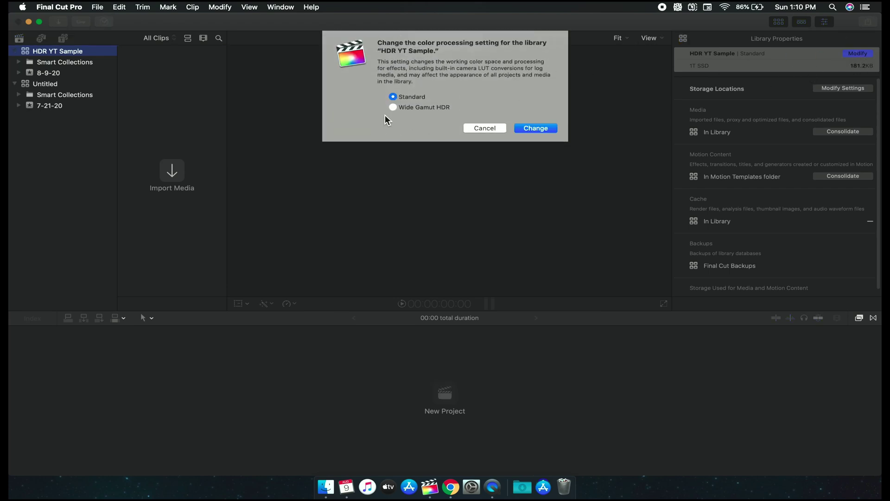
left_click(529, 132)
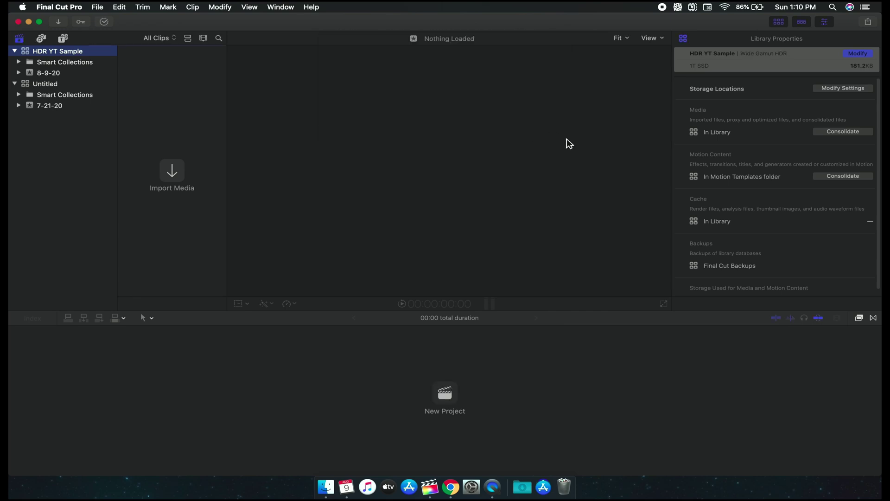
left_click(49, 73)
left_click(97, 7)
- Create the 'HDR YT Sample' project in 8-9-20 as 4K 29.97p with Rec. 2020 PQ color space
mouse_move(119, 18)
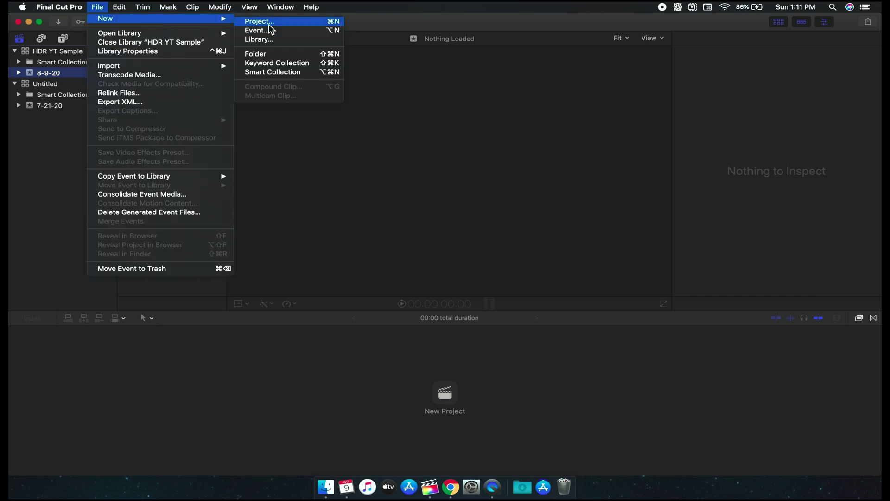
left_click(255, 20)
type("HDR YT Sample")
left_click(508, 137)
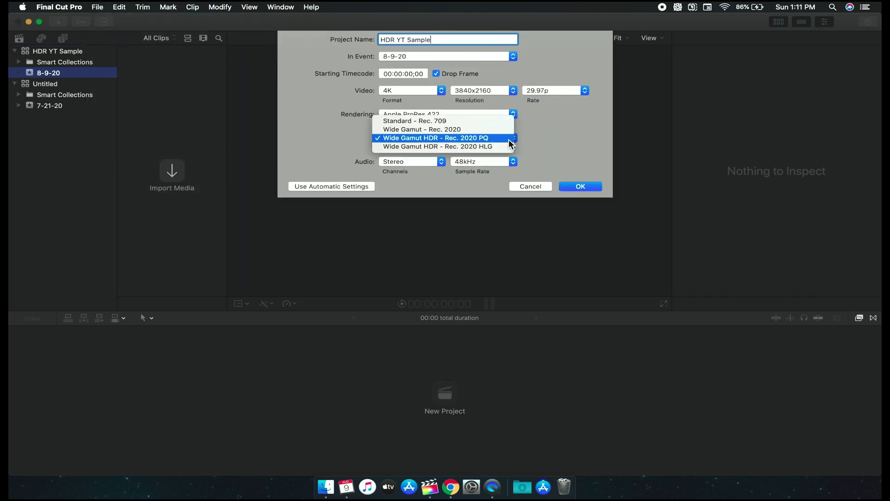
left_click(470, 135)
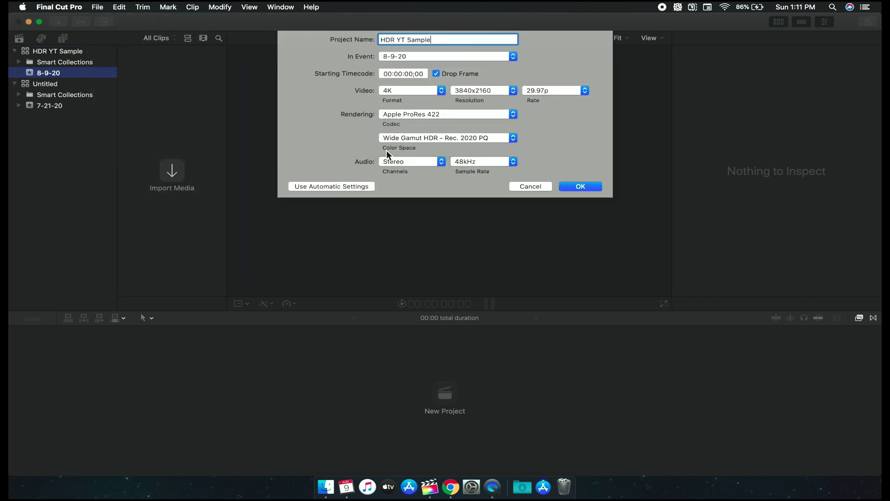
left_click(510, 139)
left_click(596, 188)
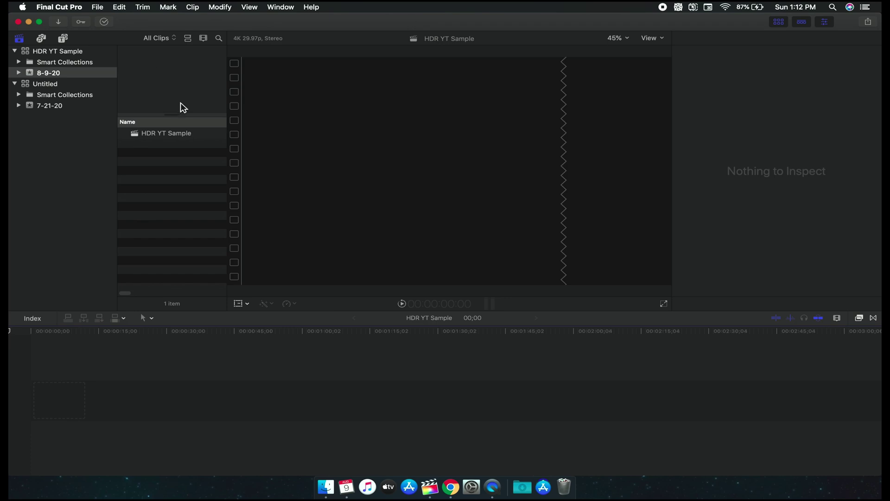
- Import the HDR Test Footage clips from 1T SSD with proxy creation turned off
left_click(61, 22)
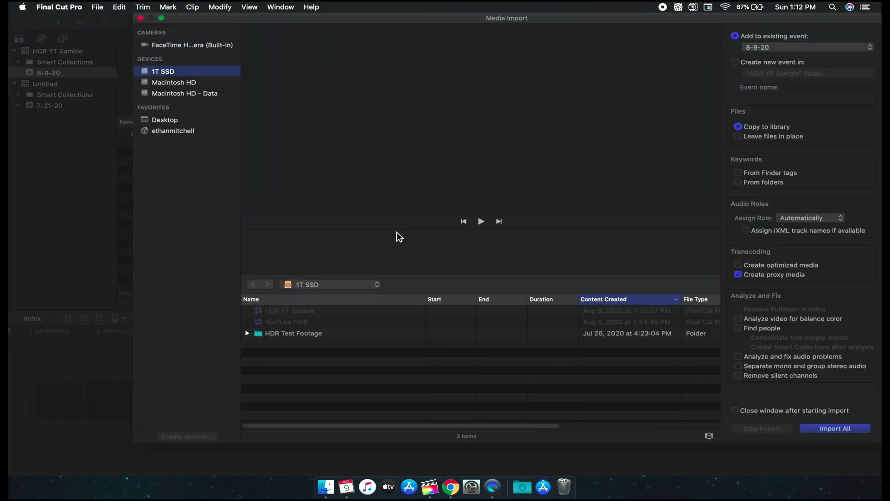
double_click(295, 332)
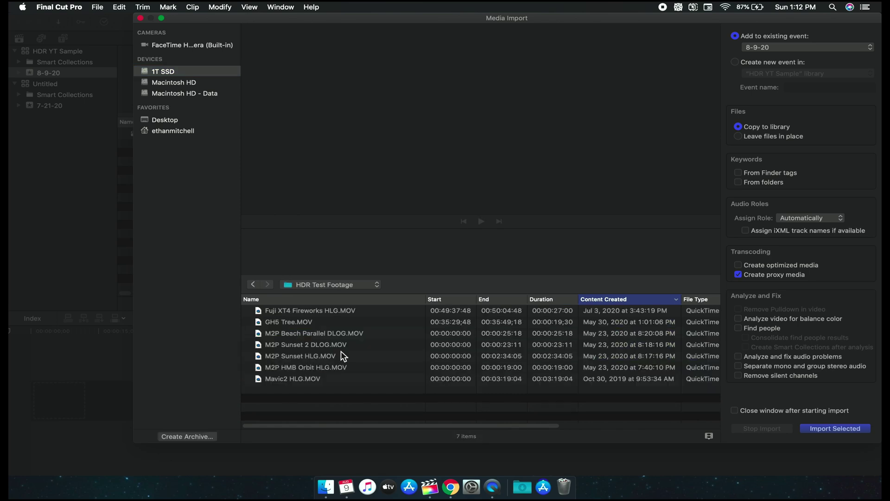
left_click(320, 332)
left_click(738, 274)
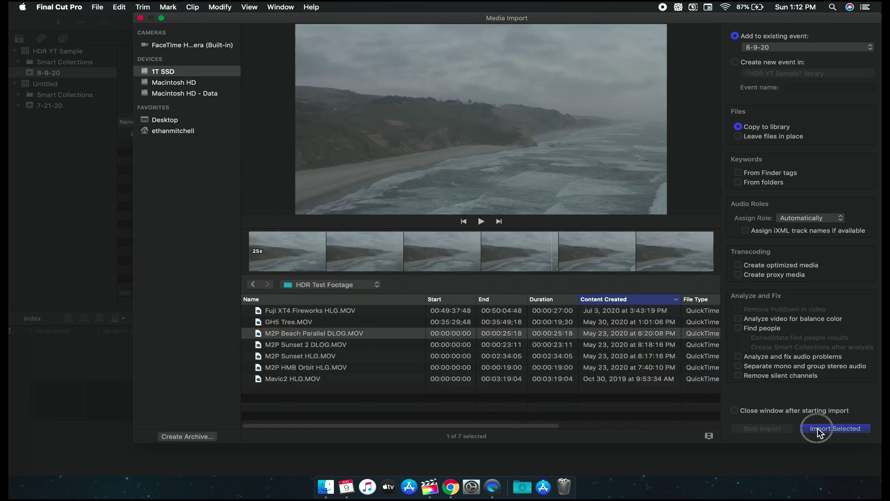
left_click(816, 426)
- Preview the Mavic2 HLG, GH5 Tree and Fuji XT4 Fireworks HLG clips
key("Down")
key("Down")
key("Down")
left_click(294, 379)
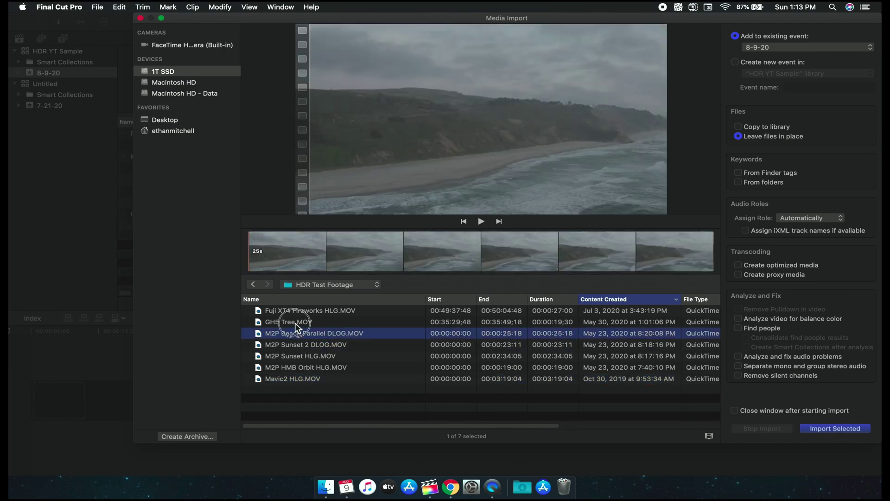
left_click(295, 322)
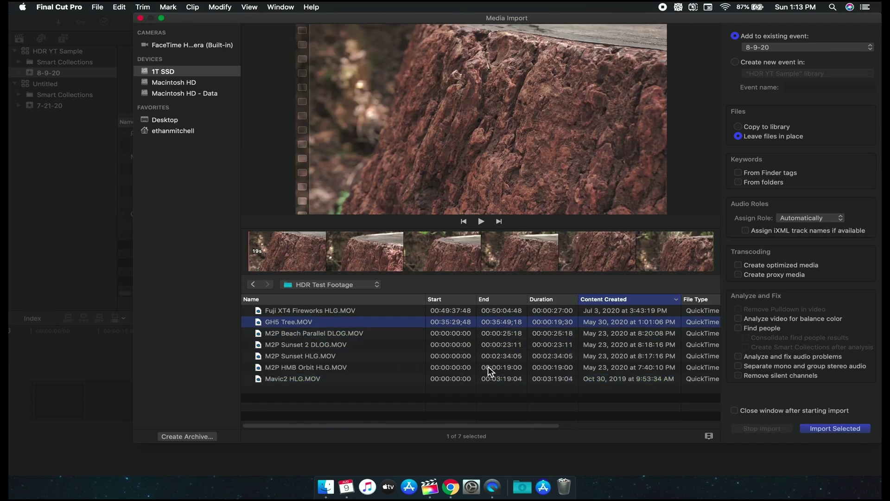
left_click(322, 311)
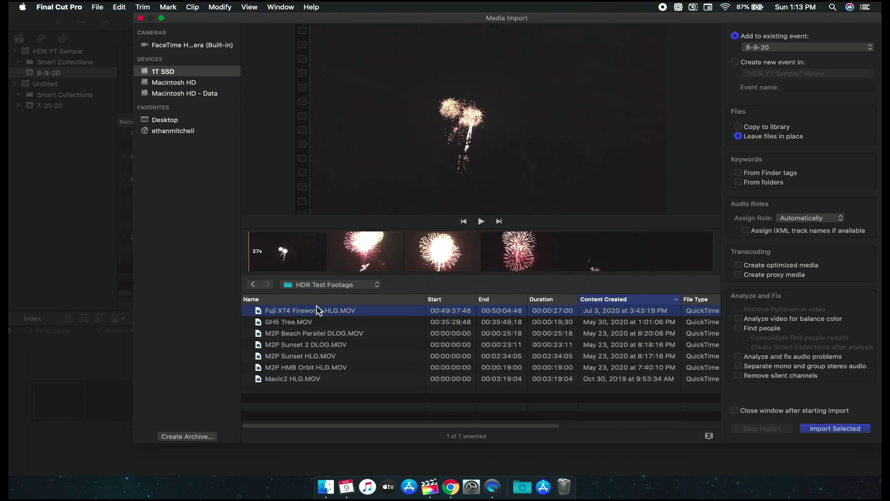
left_click(443, 257)
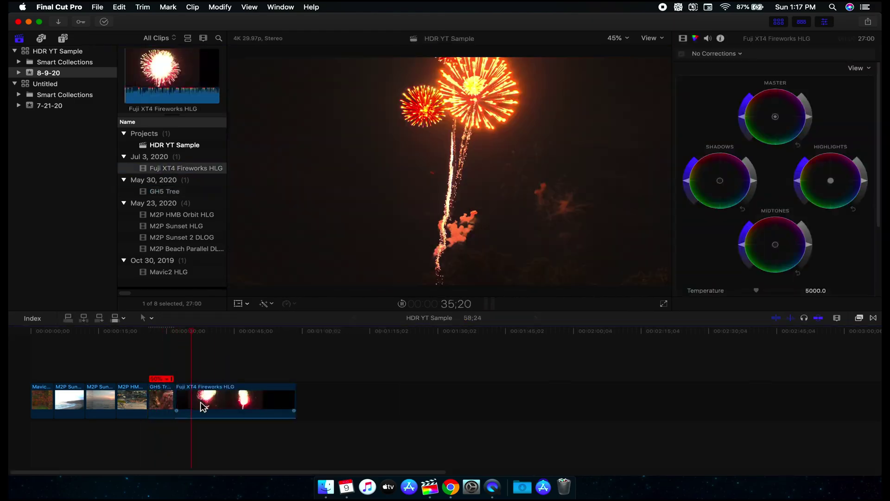
- Slow the GH5 Tree and fireworks clips to 50%, then select Mavic2 HLG and show its Info inspector
left_click(288, 303)
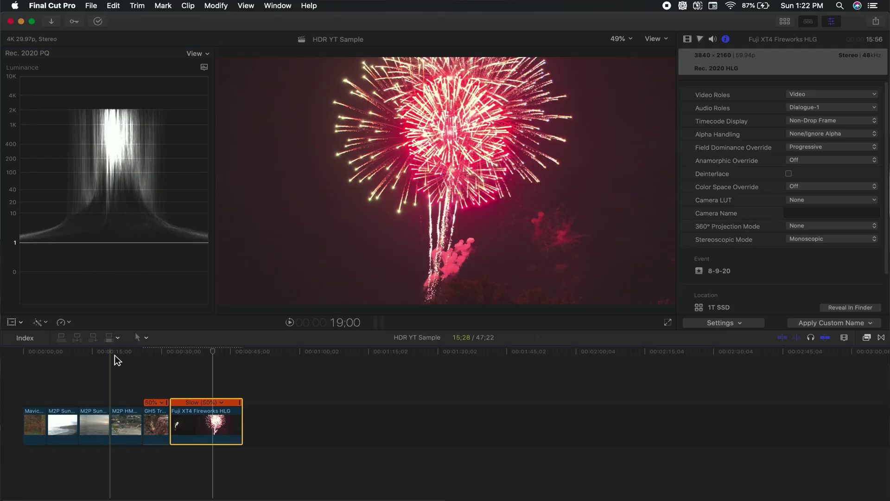
left_click_drag(214, 351, 28, 366)
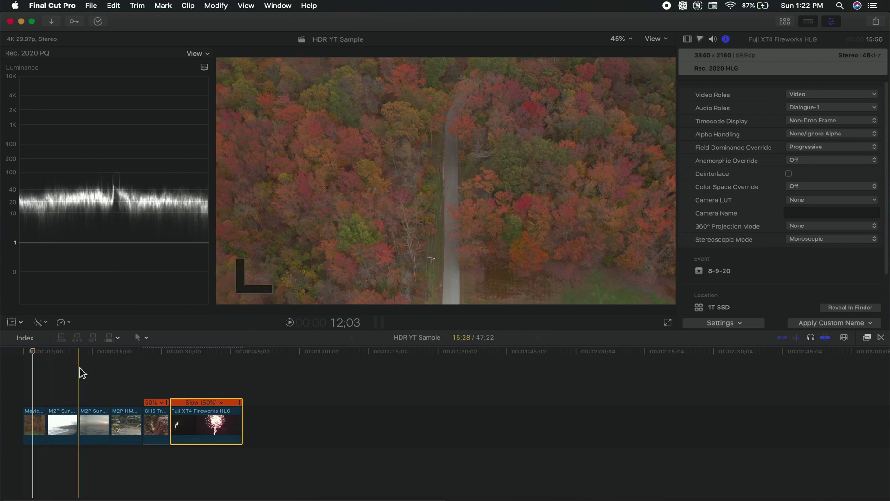
left_click(35, 424)
left_click(688, 39)
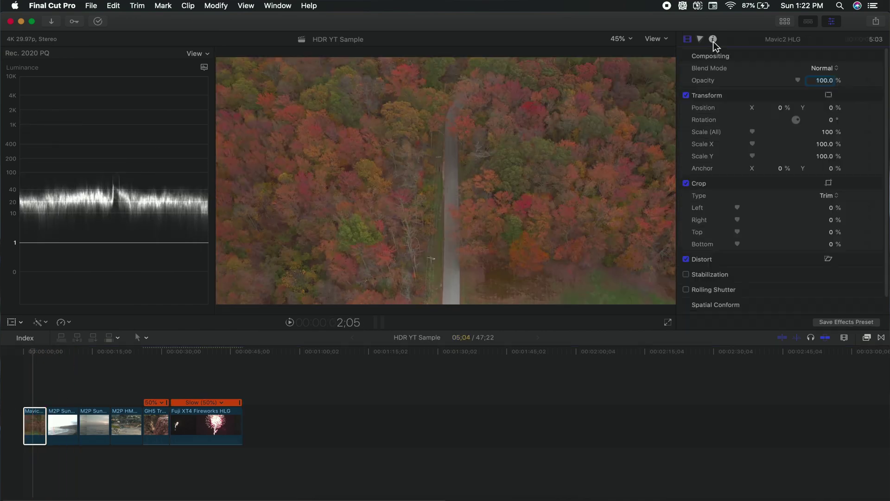
left_click(713, 39)
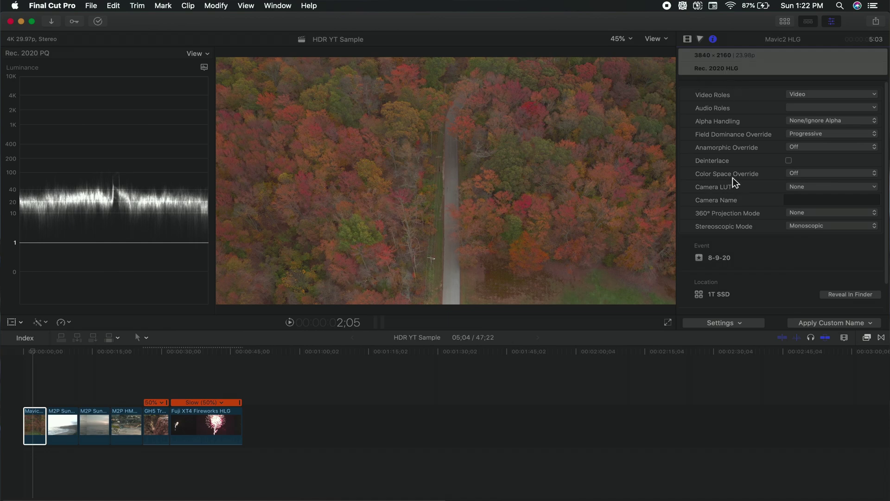
- Set the Mavic2 HLG clip's Color Space Override to Rec. 2020 PQ
left_click(816, 173)
left_click(812, 231)
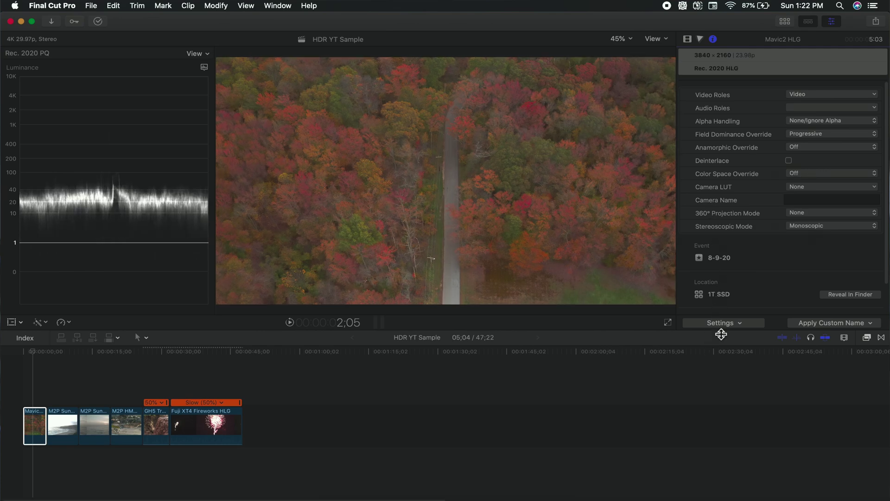
left_click(723, 324)
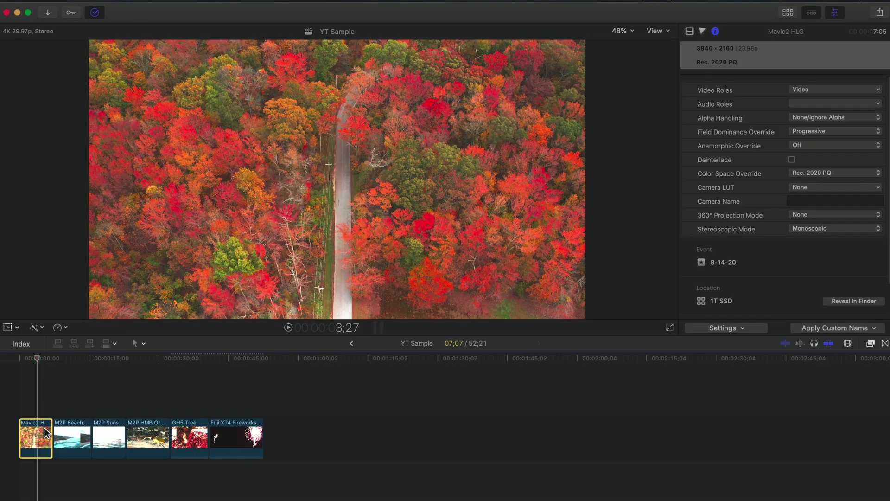
- Show Video Scopes as a Luminance waveform measured in nits (cd/m²)
key("super+7")
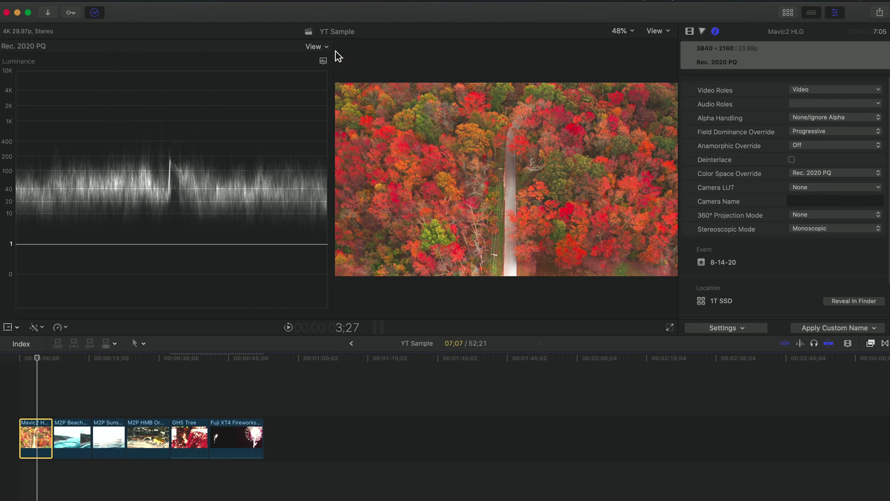
left_click(315, 47)
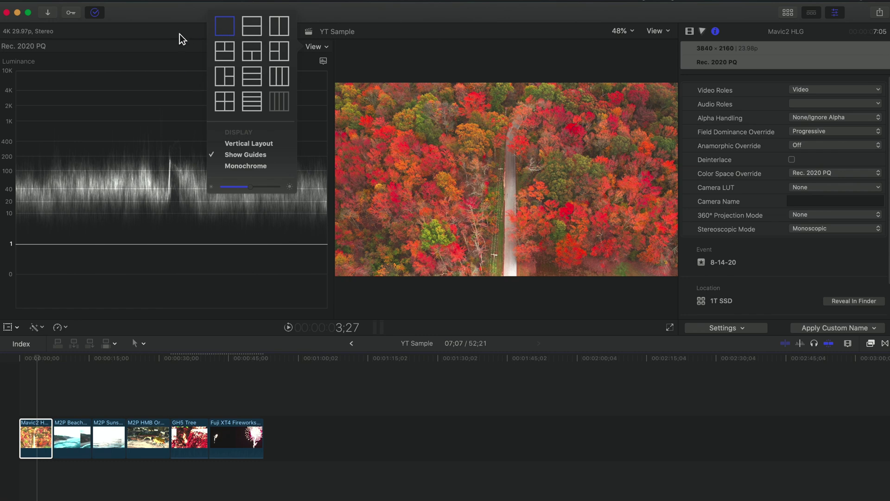
left_click(323, 62)
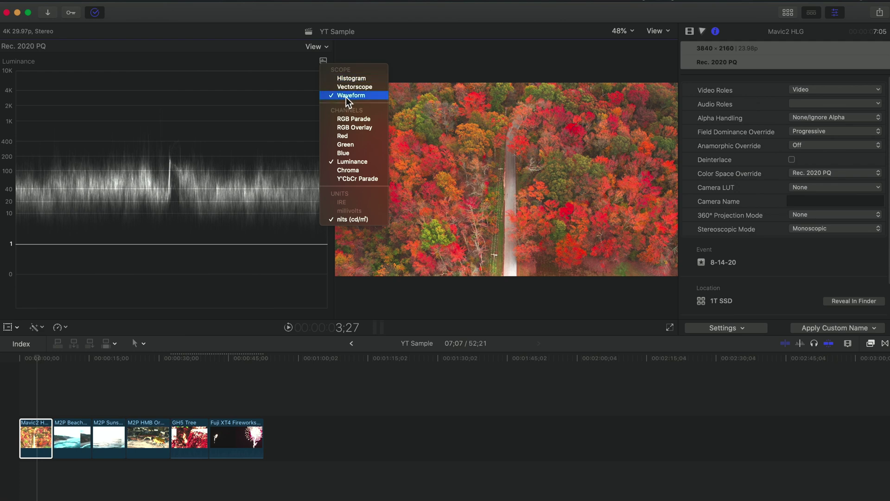
left_click(361, 219)
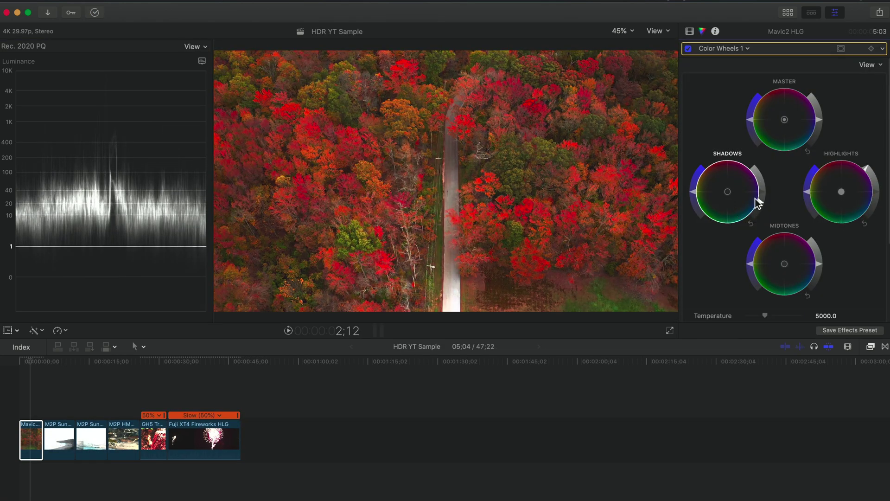
- Raise the Mavic2 HLG clip's Midtones and Highlights brightness sliders in Color Wheels
left_click_drag(822, 270, 819, 258)
left_click_drag(875, 178, 862, 166)
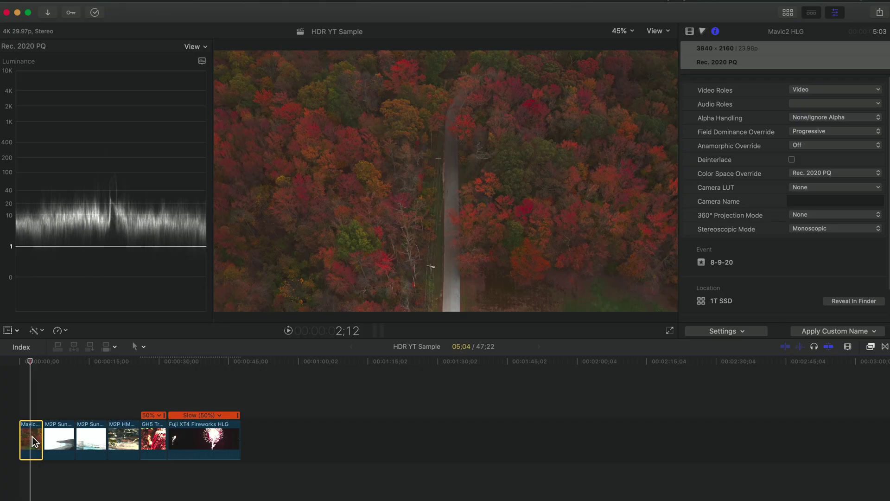
key("super+6")
left_click_drag(866, 168, 858, 149)
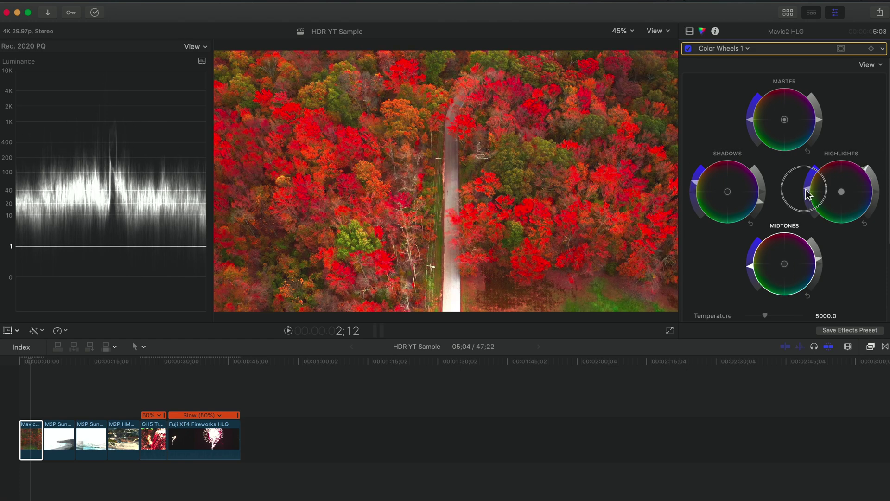
key("super+6")
- Select the M2P Sunset HLG clip and bring up its Color Wheels
left_click(689, 31)
left_click(59, 434)
key("super+6")
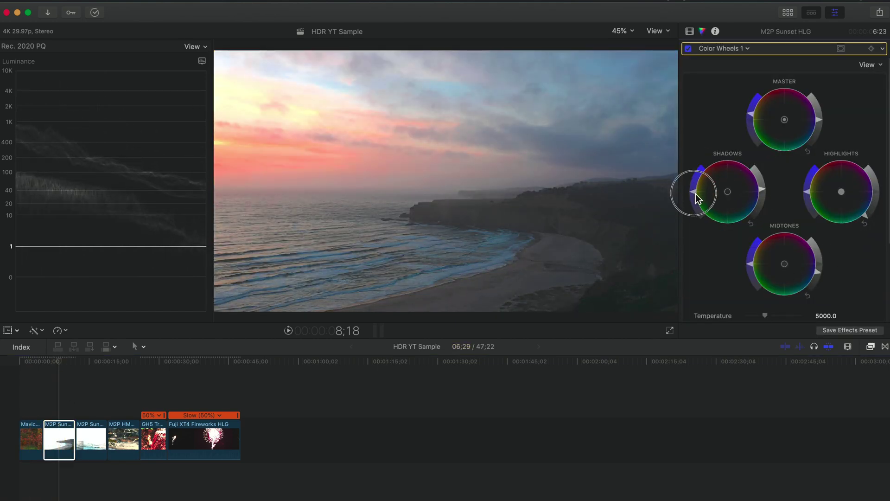
- Review the sunset clip's applied effects and toggle the scope between RGB parade and luminance
left_click(713, 50)
left_click(690, 31)
scroll(811, 79, "down", 1)
left_click(811, 76)
scroll(755, 130, "down", 3)
left_click(690, 31)
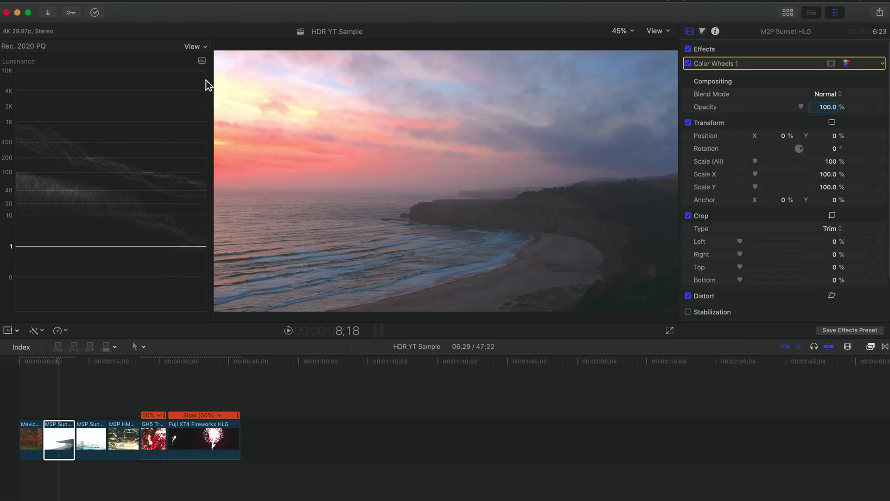
left_click(195, 47)
left_click(214, 216)
- Grade the second M2P Sunset clip: lower highlights, brighten midtones, greener shadows, orange highlights
left_click(88, 438)
key("super+6")
left_click_drag(874, 192, 869, 211)
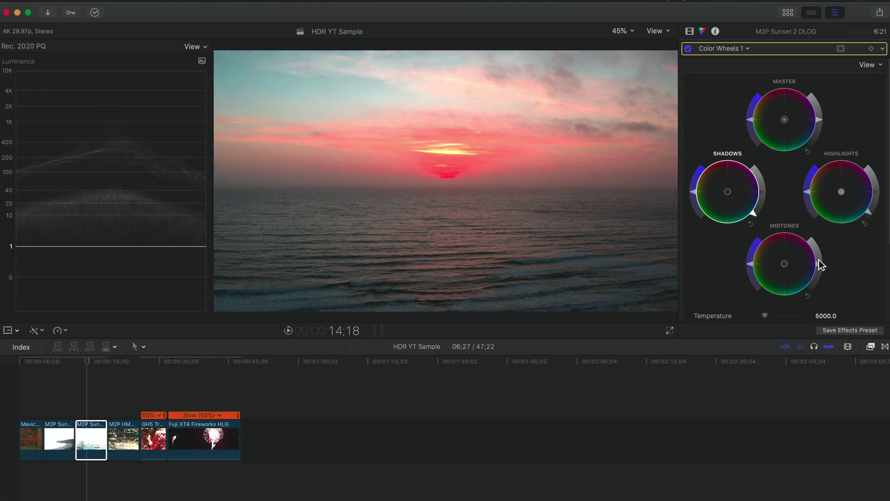
left_click_drag(817, 263, 815, 254)
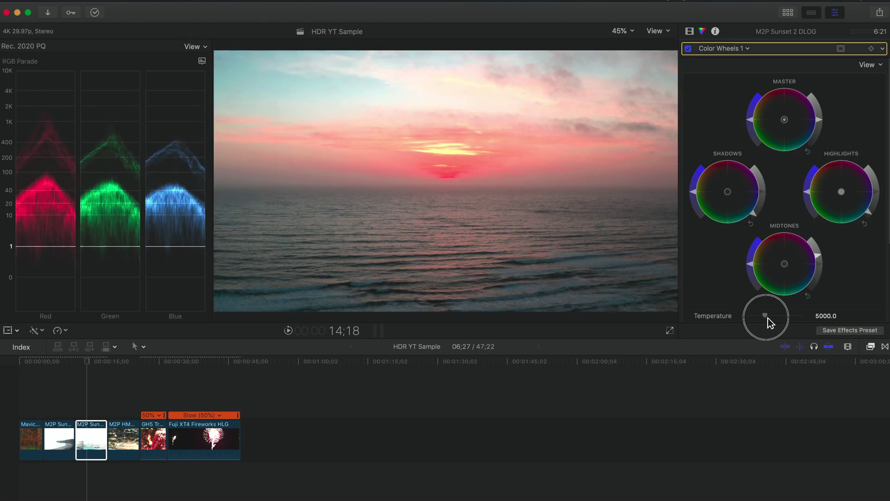
left_click_drag(728, 192, 727, 193)
left_click_drag(841, 191, 839, 191)
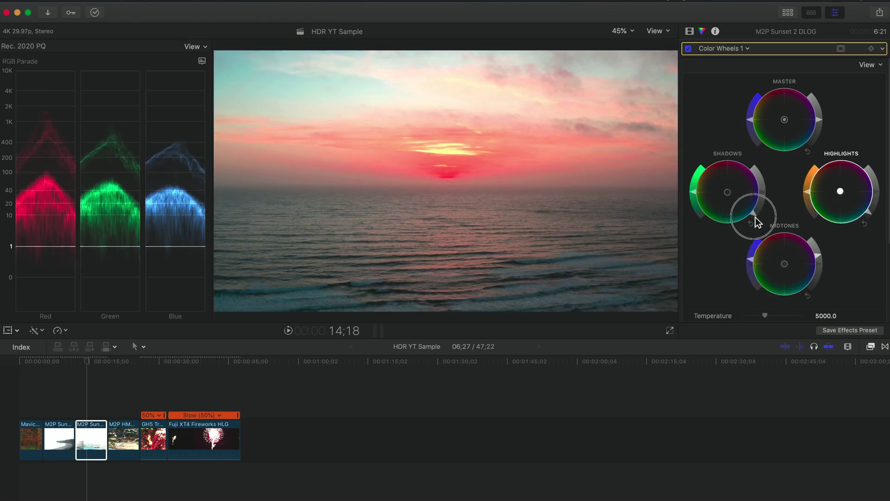
- Warm the bridge clip to Temperature 4900 and brighten its highlights
key("Down")
scroll(760, 241, "down", 1)
left_click_drag(765, 302, 765, 302)
left_click_drag(804, 248, 808, 253)
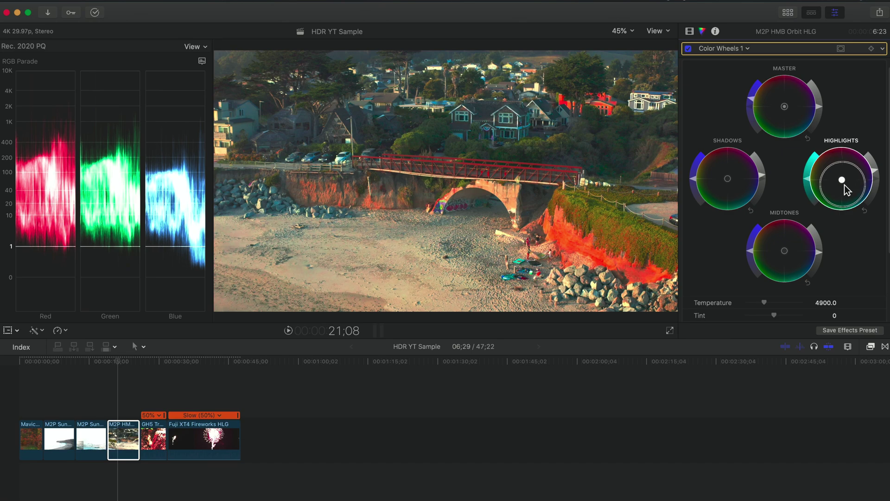
left_click_drag(875, 173, 876, 169)
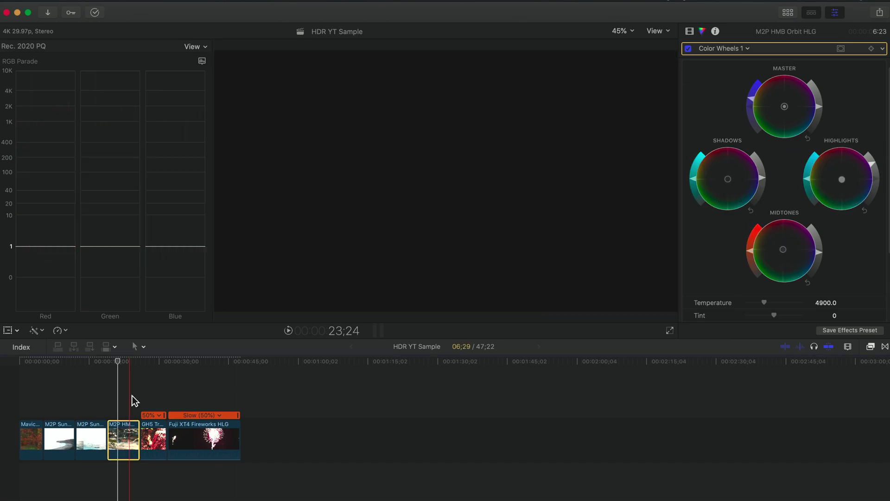
- On the GH5 Tree clip, show the RGB Parade scope and tint the midtones toward cyan
left_click(157, 438)
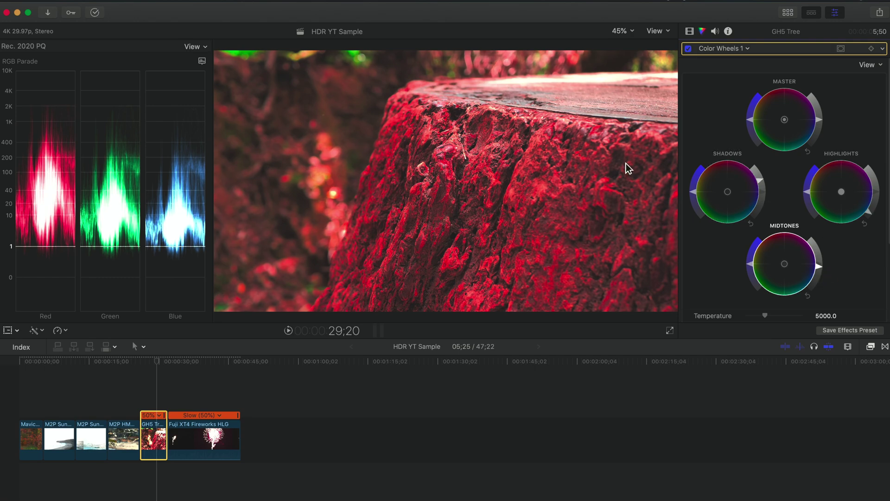
left_click(195, 46)
left_click(250, 131)
left_click(195, 46)
left_click(232, 119)
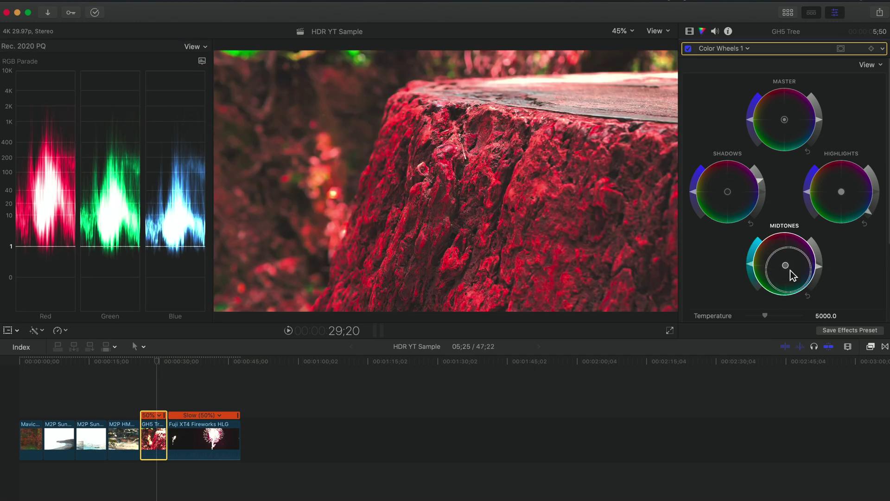
left_click_drag(790, 267, 795, 279)
- Add Hue/Saturation Curves to the GH5 Tree clip and raise the LUMA vs SAT curve
left_click(723, 48)
left_click(760, 122)
left_click_drag(727, 198, 727, 194)
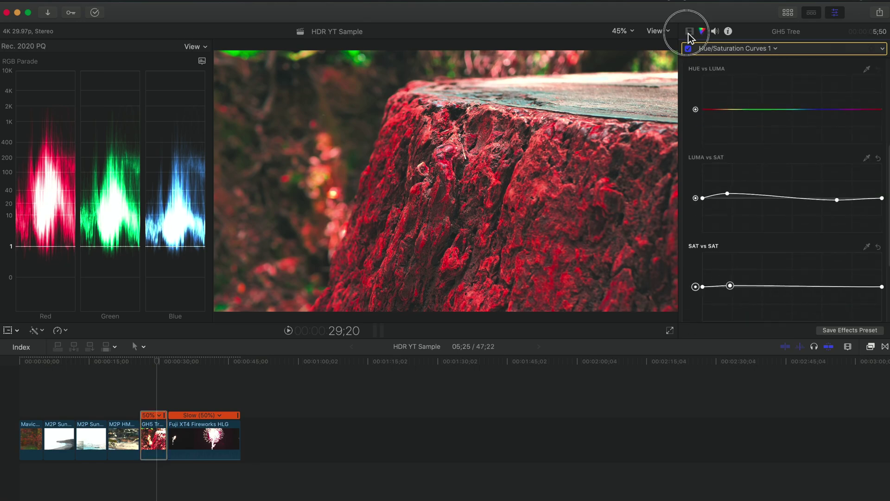
left_click(688, 32)
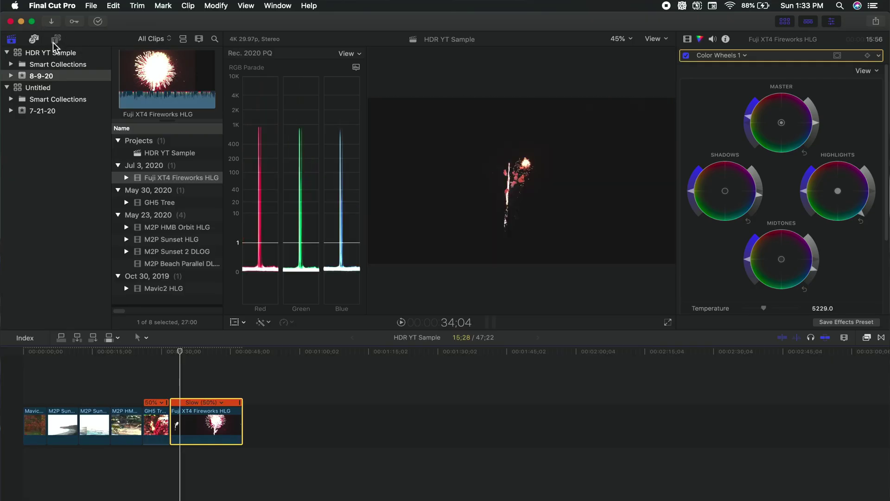
- Add an Adjustment Layer spanning the entire timeline and set its Color Wheels Tint to 8
left_click(55, 42)
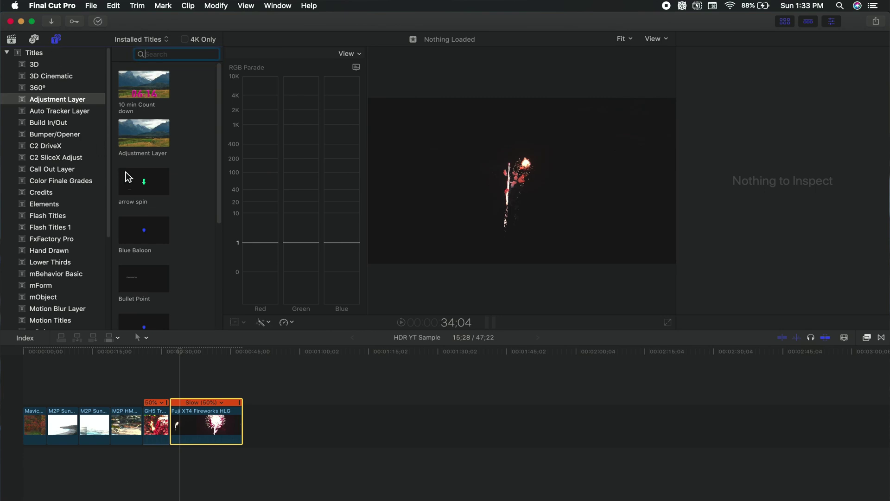
left_click_drag(143, 123, 242, 393)
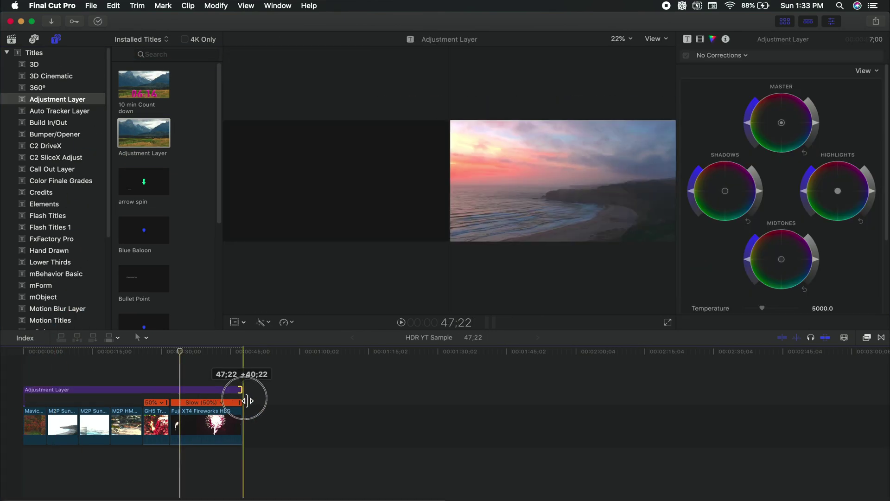
key("ctrl+super+1")
scroll(788, 186, "down", 3)
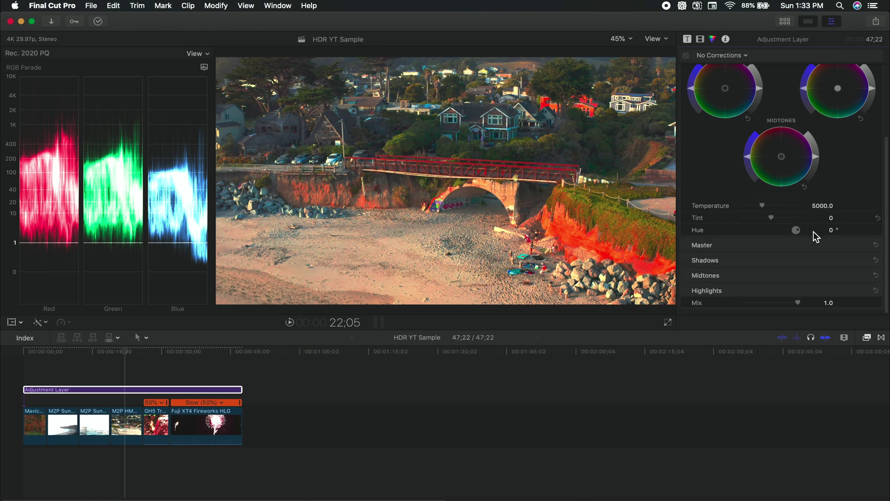
key("Return")
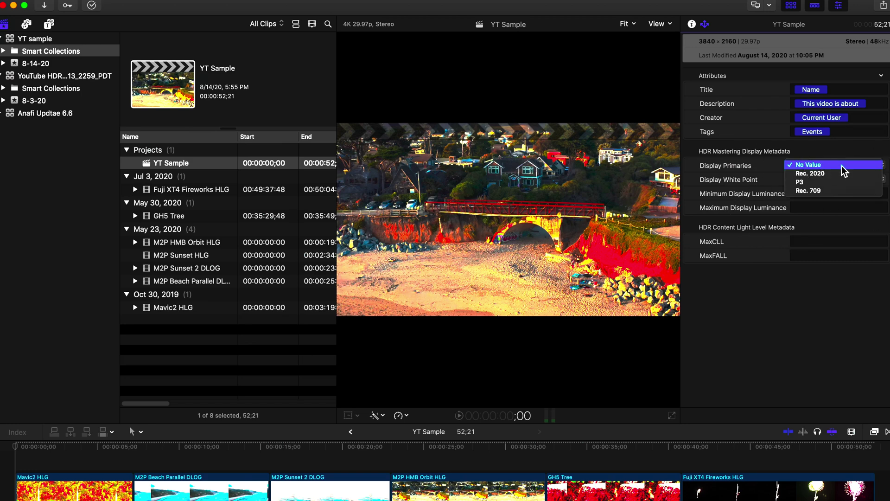
- Leave Display Primaries at No Value and choose the Master File (default) export
left_click(839, 165)
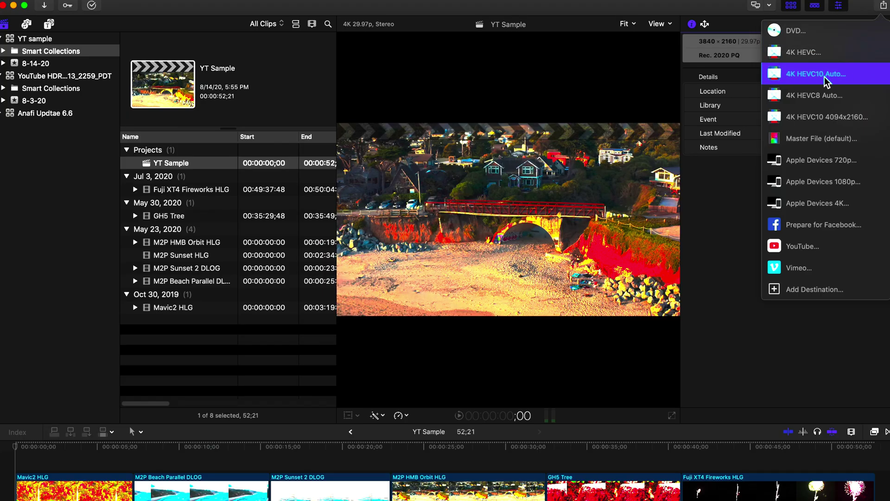
left_click(815, 138)
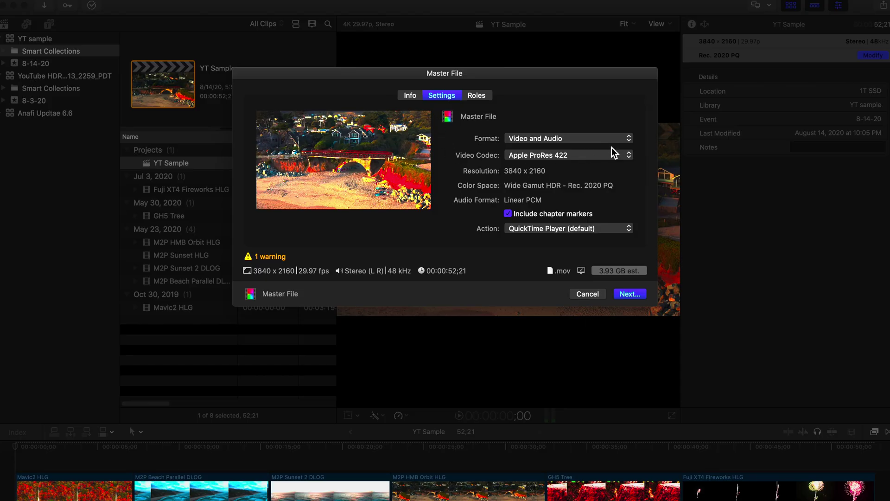
- Keep Apple ProRes 422 as the video codec, then open Compressor's App Store page
left_click(607, 155)
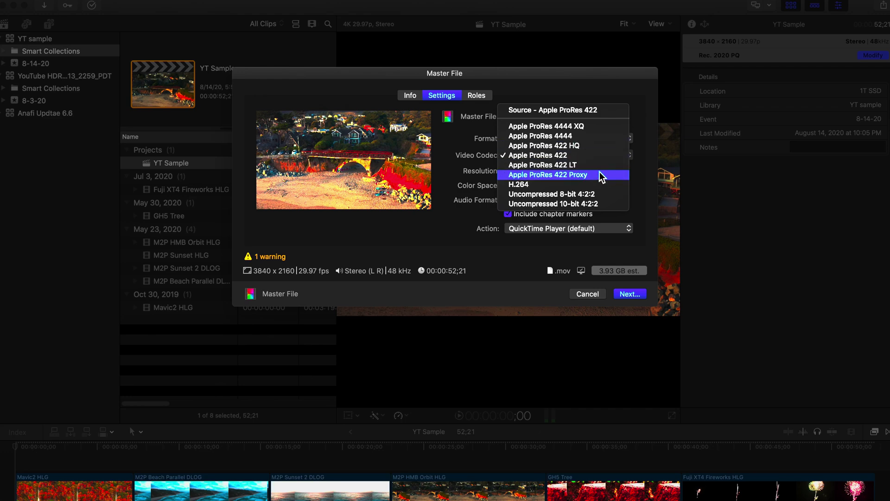
left_click(601, 160)
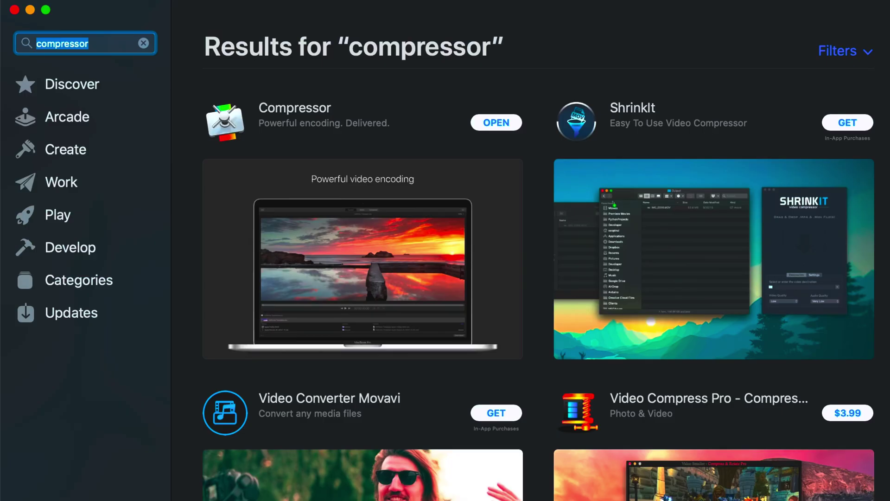
left_click(348, 224)
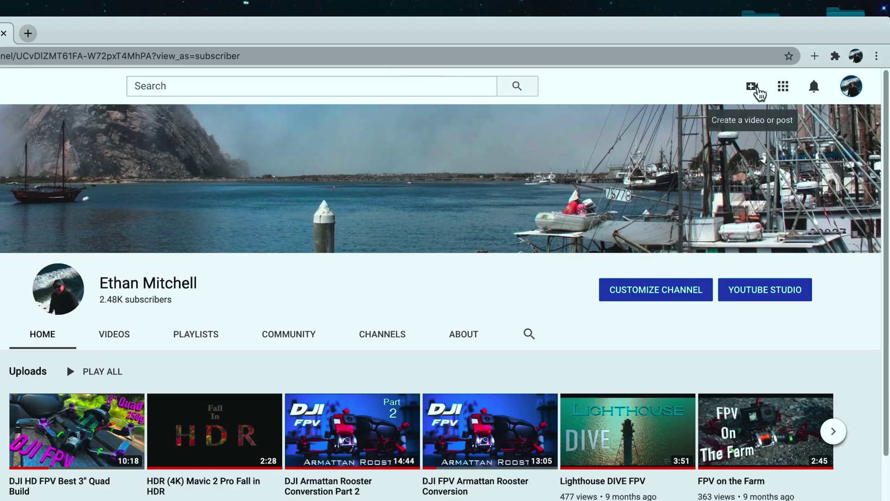
- Show YouTube's create menu with Upload video on the channel page, then close it
left_click(755, 88)
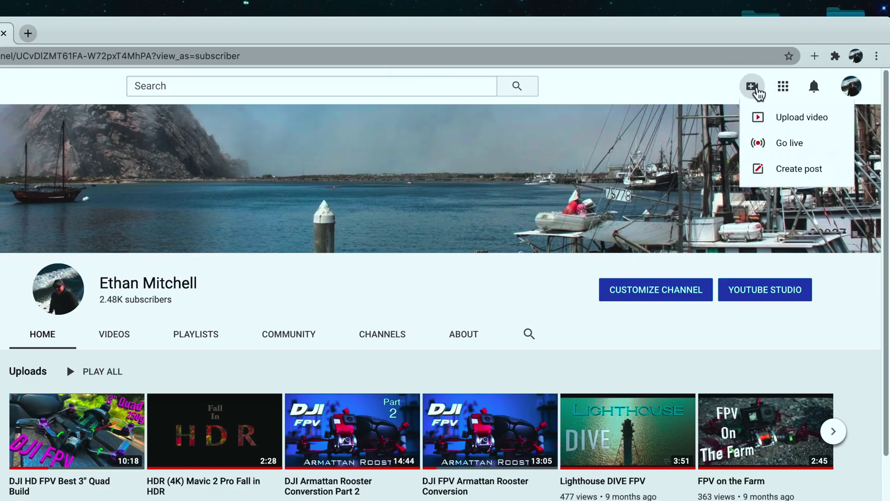
left_click(775, 122)
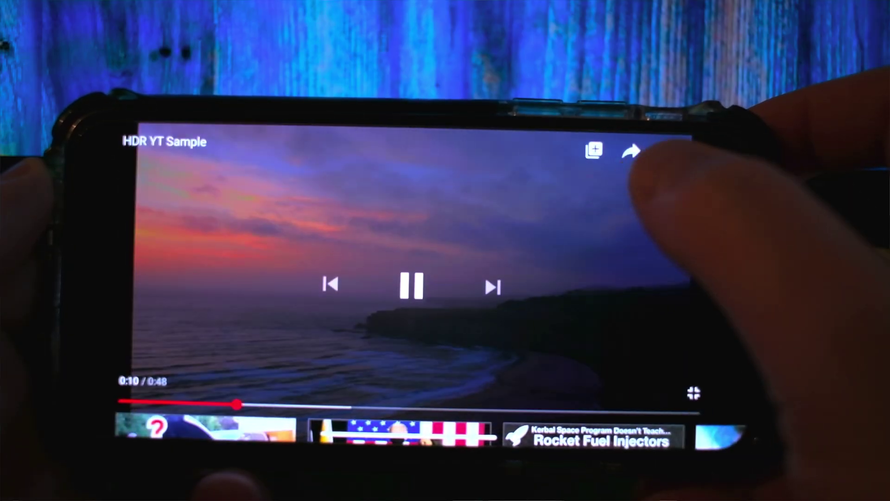
- Open the playing video's options to confirm Quality shows 1080p HDR
left_click(704, 151)
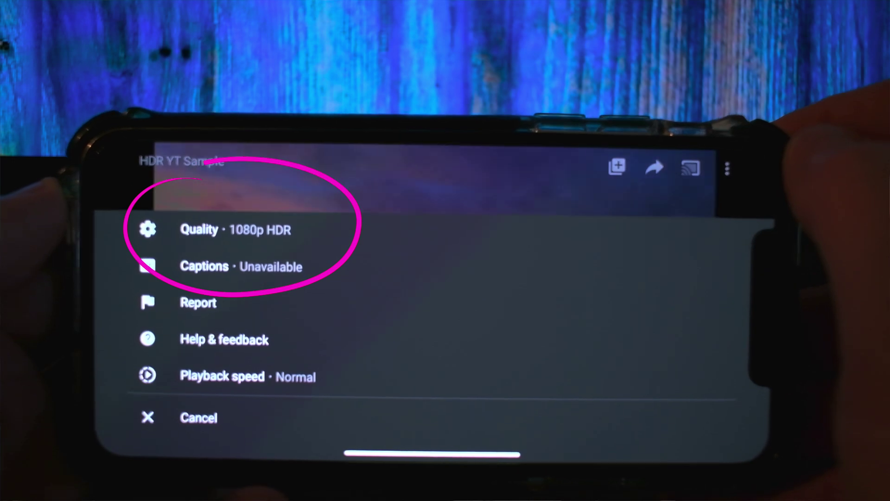